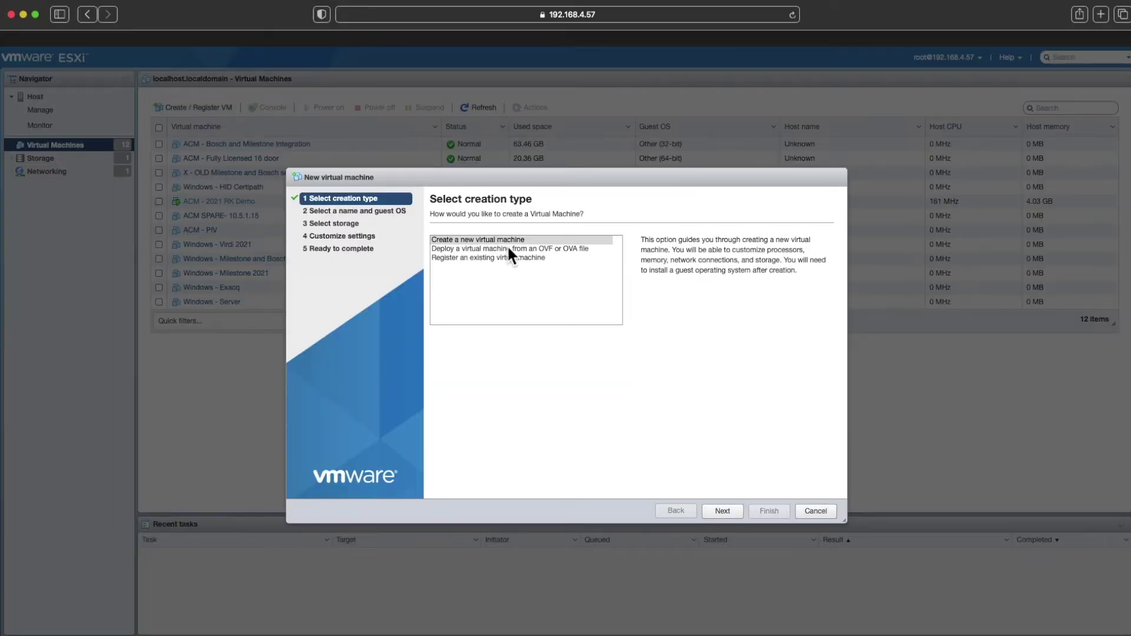
- Choose to deploy the new virtual machine from an OVF or OVA file
left_click(508, 248)
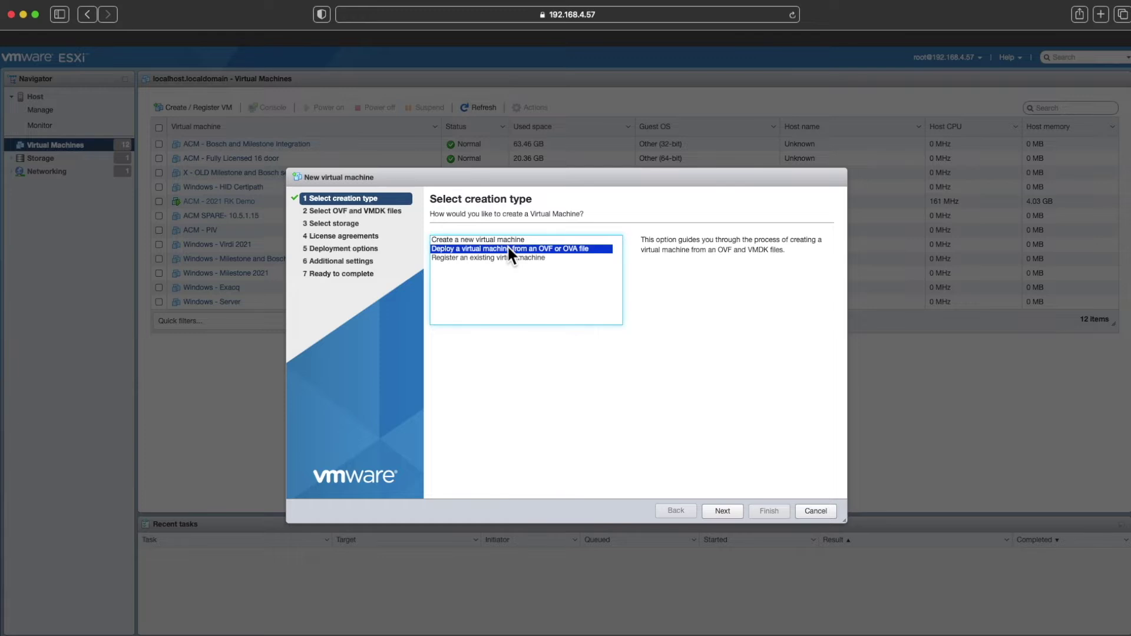
left_click(722, 513)
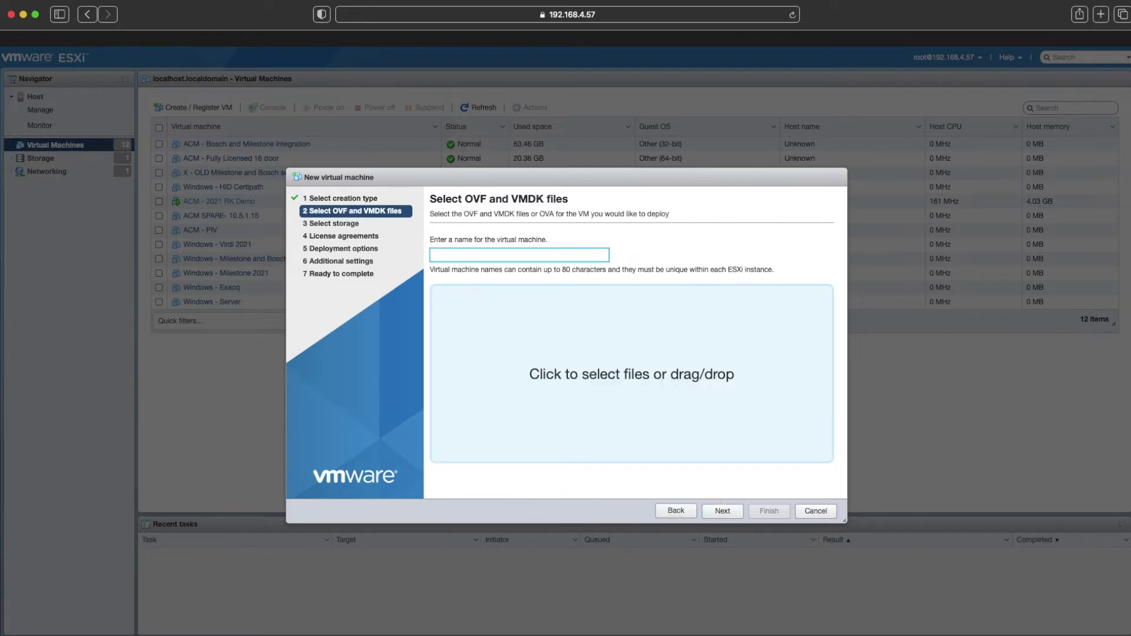
key("super+Tab")
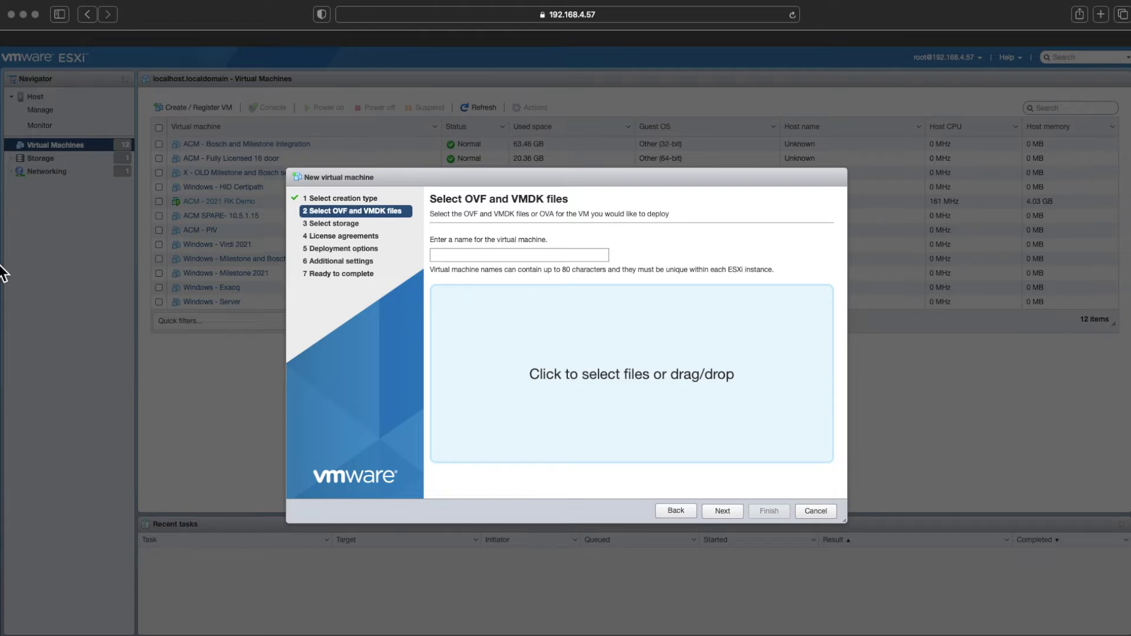
- Name the VM 'Test VM' and load ACM_VM_6.24.0.7.ova for deployment
left_click(465, 255)
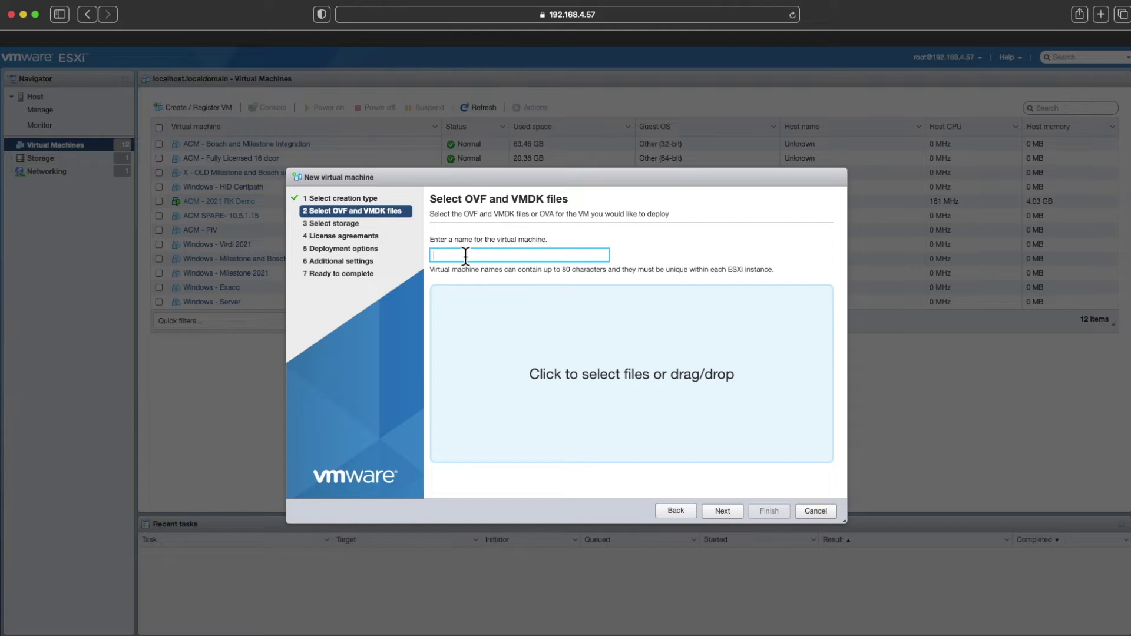
type("Test VM")
key("super+Tab")
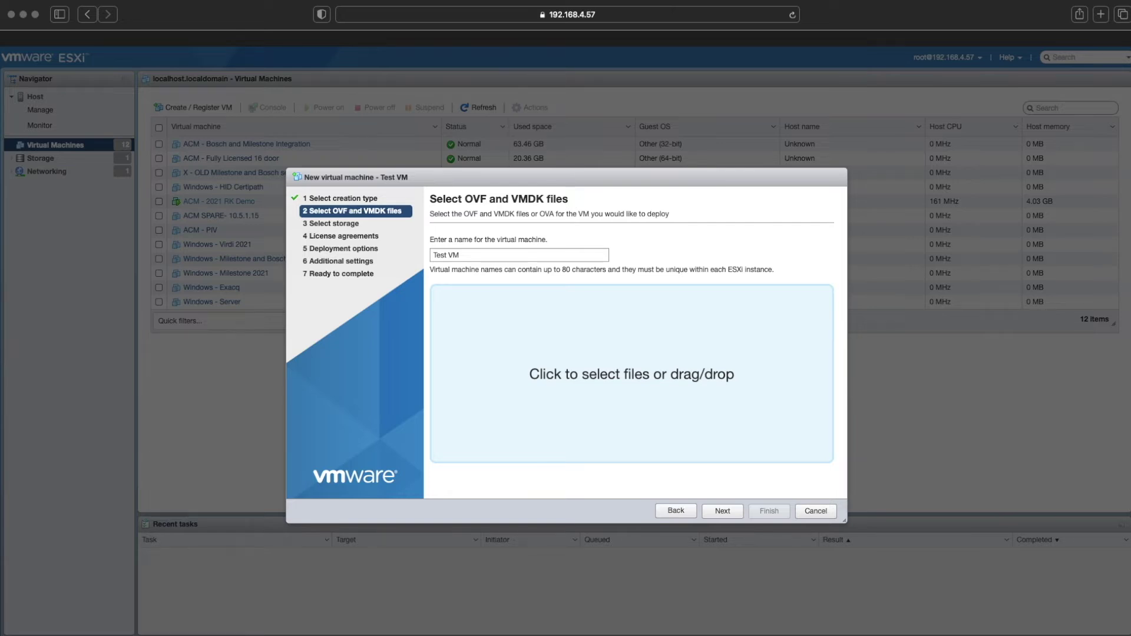
left_click_drag(405, 336, 597, 352)
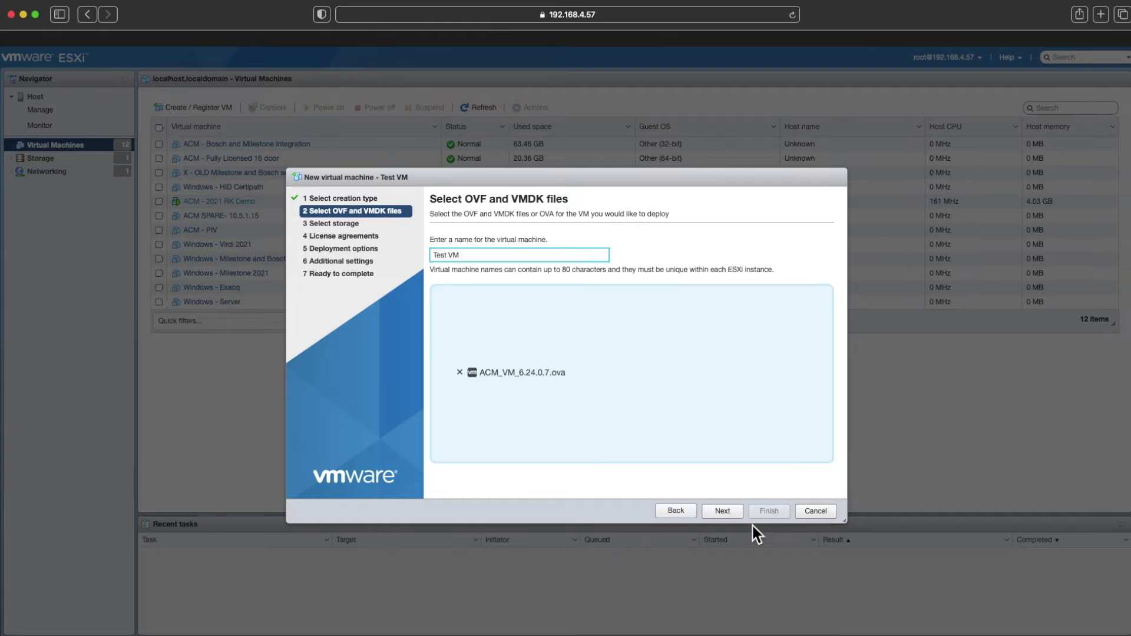
- Accept the default storage and deployment options and finish deploying Test VM
left_click(724, 512)
left_click(724, 512)
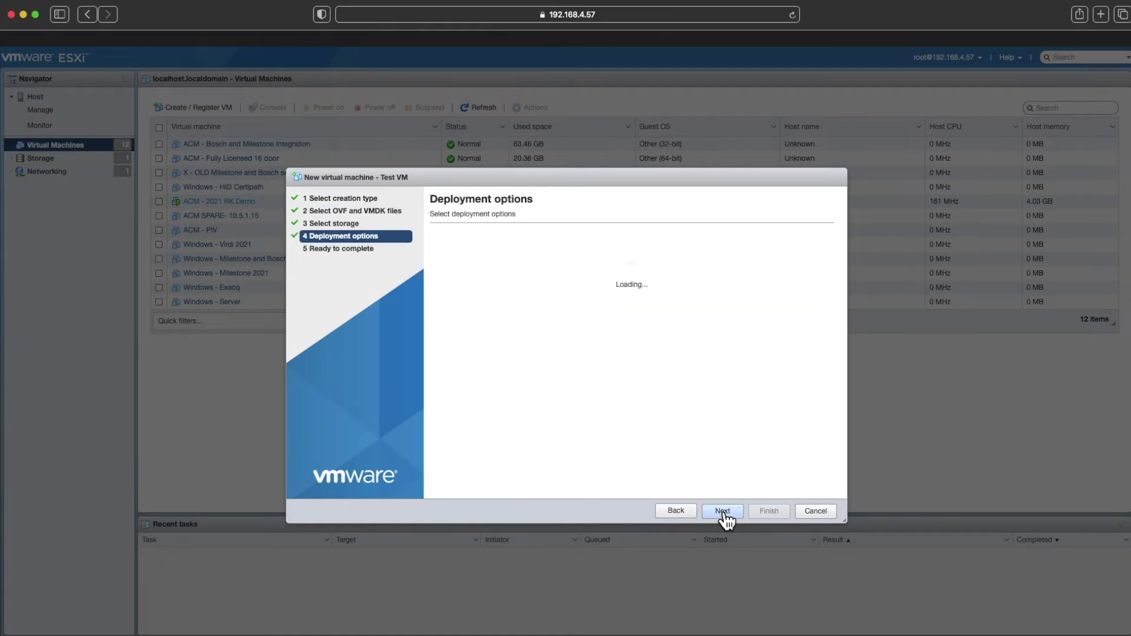
left_click(723, 512)
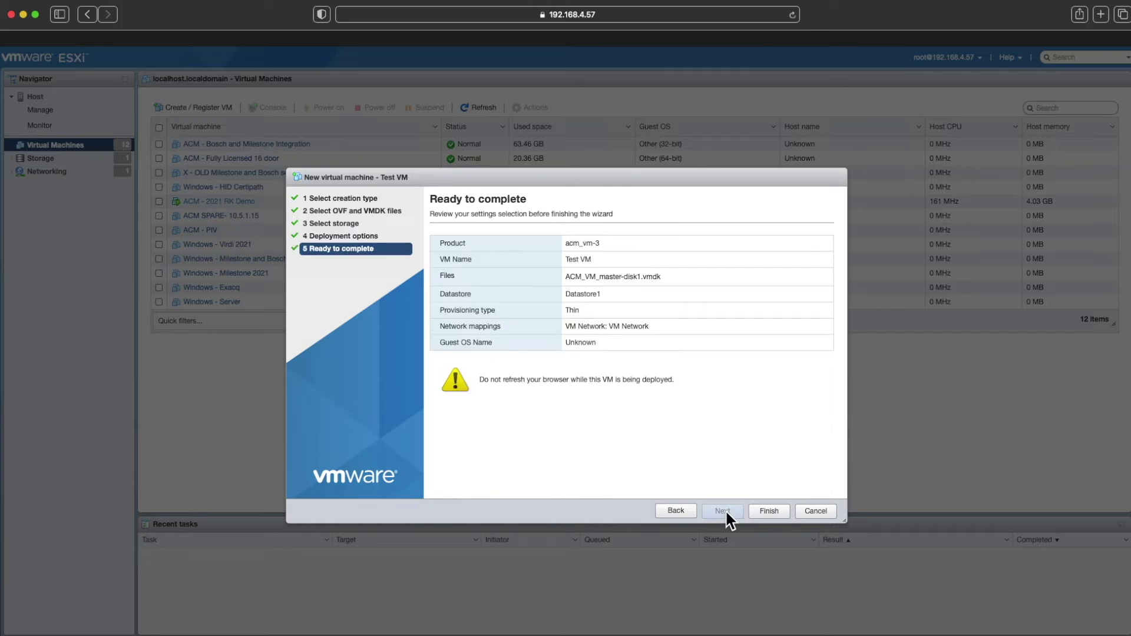
left_click(769, 511)
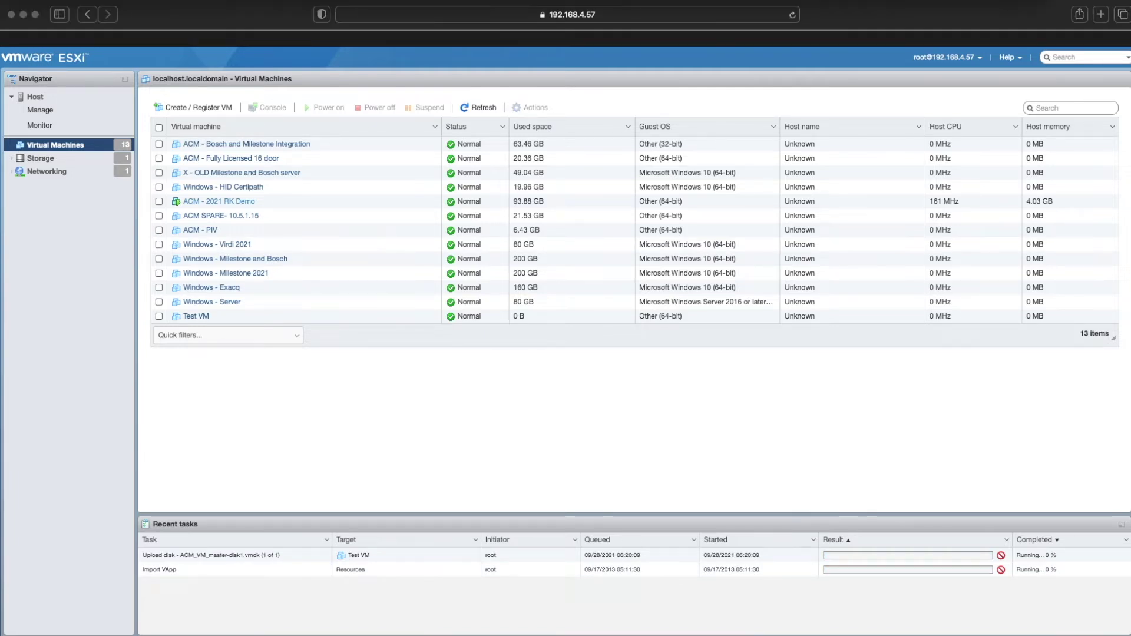
- Open 192.168.1.201 in the console browser and proceed past the certificate warning
key("super+Tab")
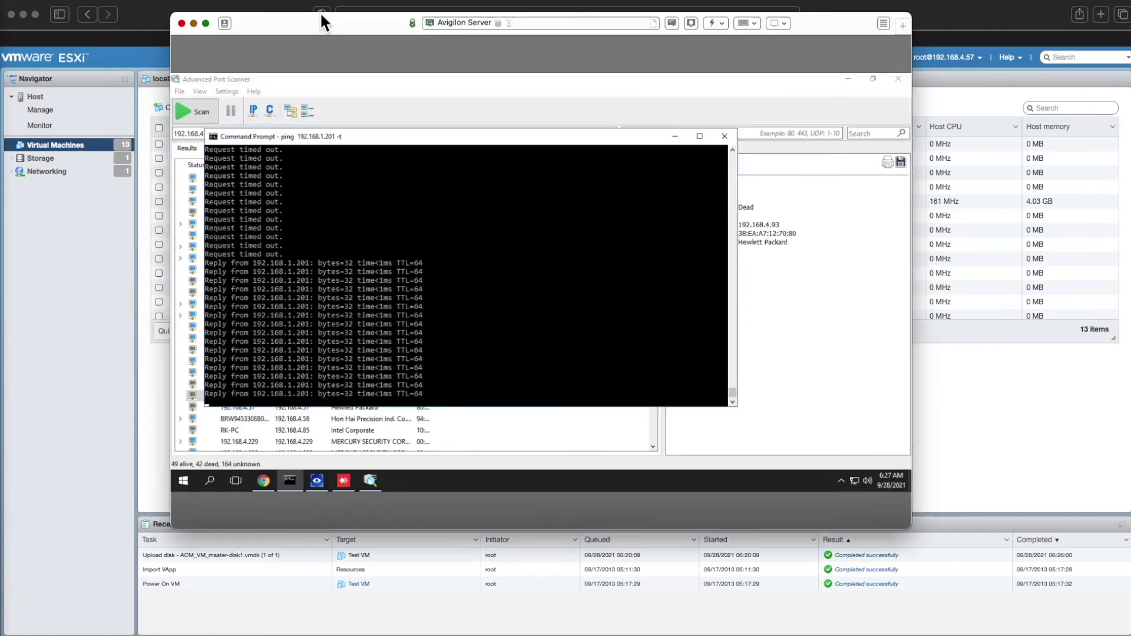
left_click_drag(320, 11, 320, 133)
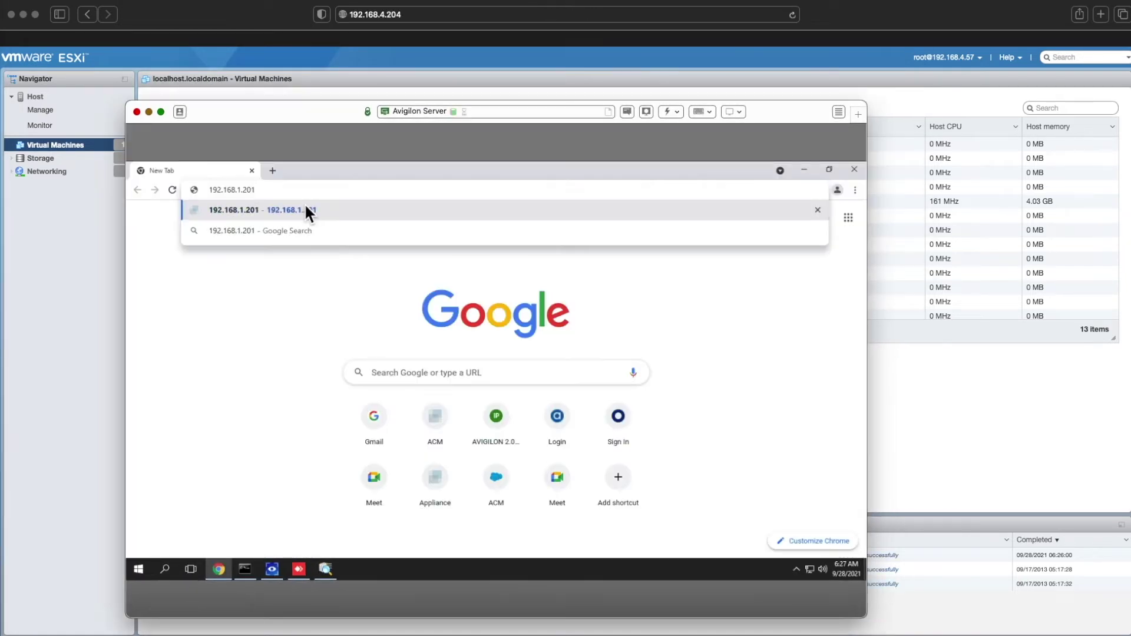
left_click(305, 209)
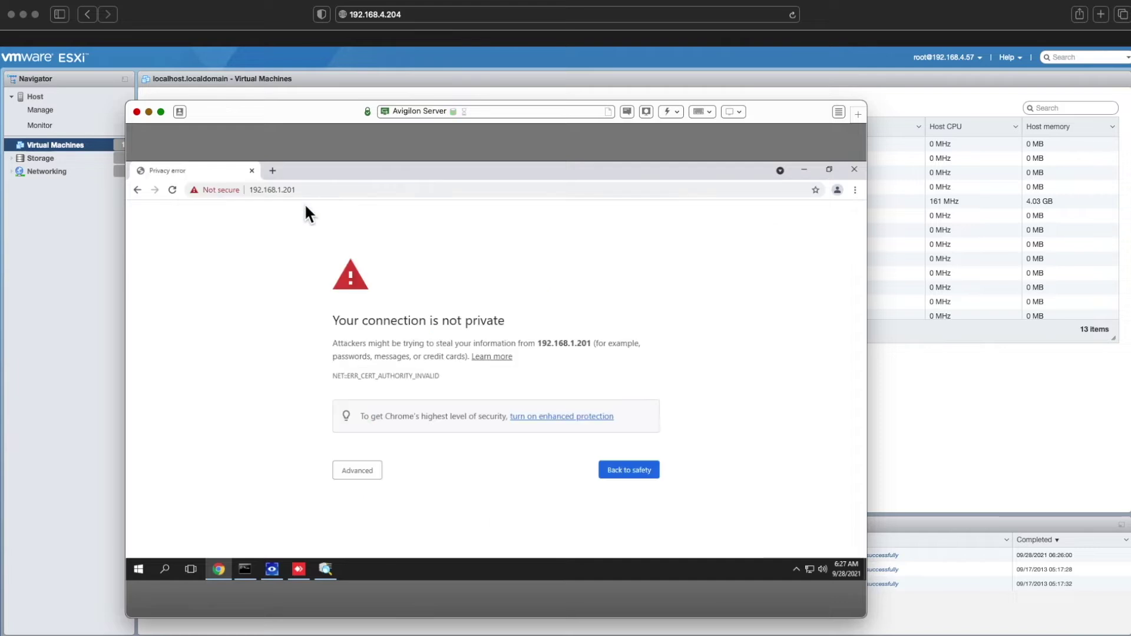
left_click(365, 472)
scroll(366, 502, "down", 1)
left_click(363, 524)
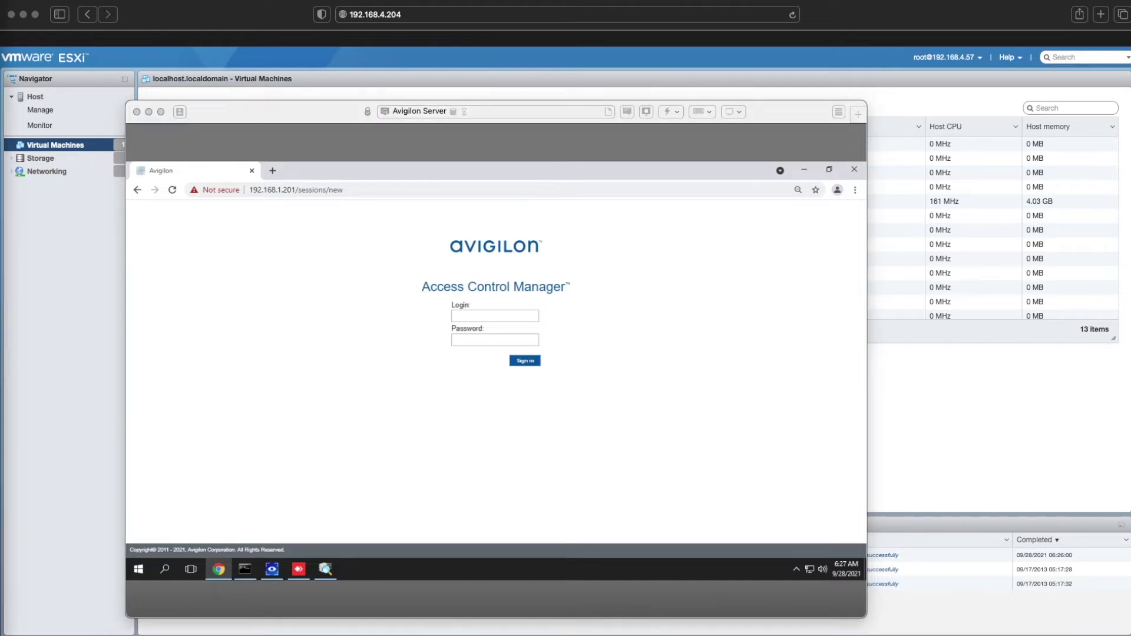
- Sign in to Access Control Manager with the default admin credentials
left_click(508, 314)
type("admin")
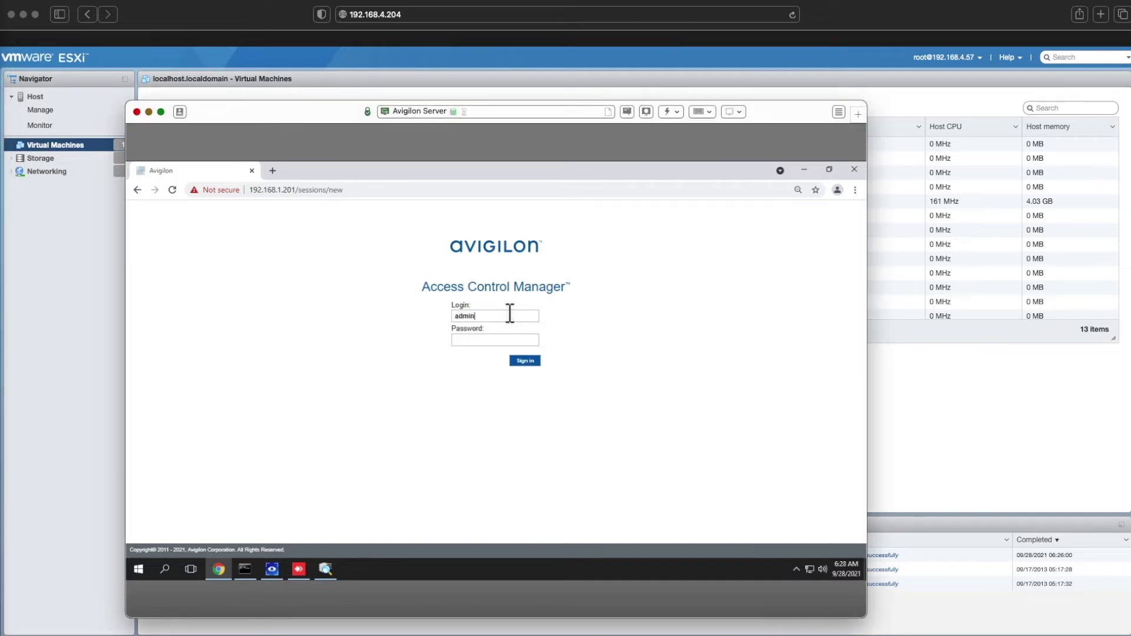
key("Tab")
type("admin")
left_click(519, 360)
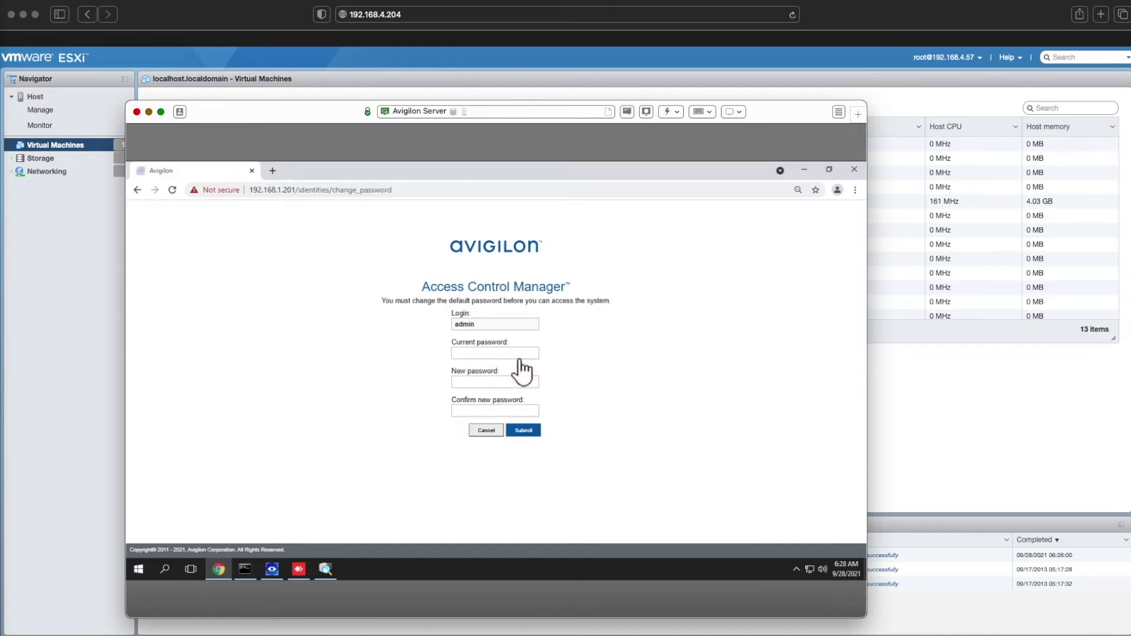
- Fill in the current, new and confirm password fields and submit the change
left_click(489, 353)
type("admin")
key("Tab")
type("admin")
key("Tab")
type("admin")
left_click(530, 429)
type("admin")
- Sign in again with the updated password
left_click(481, 353)
type("ad")
key("Return")
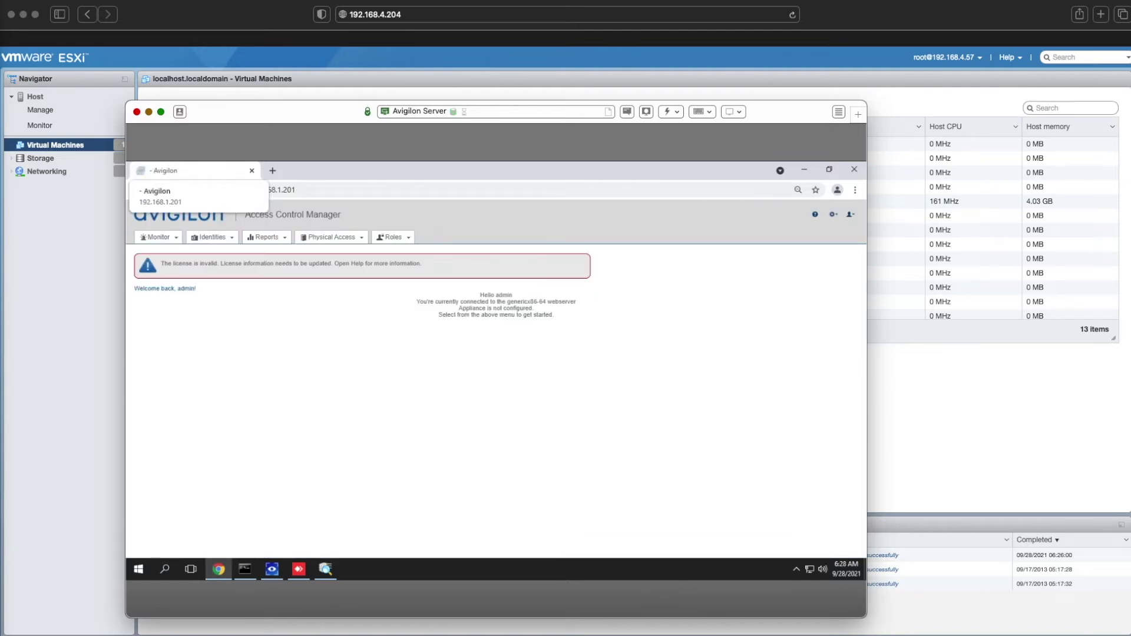
- On the appliance settings page, set the name and host name to TestVM
mouse_move(160, 239)
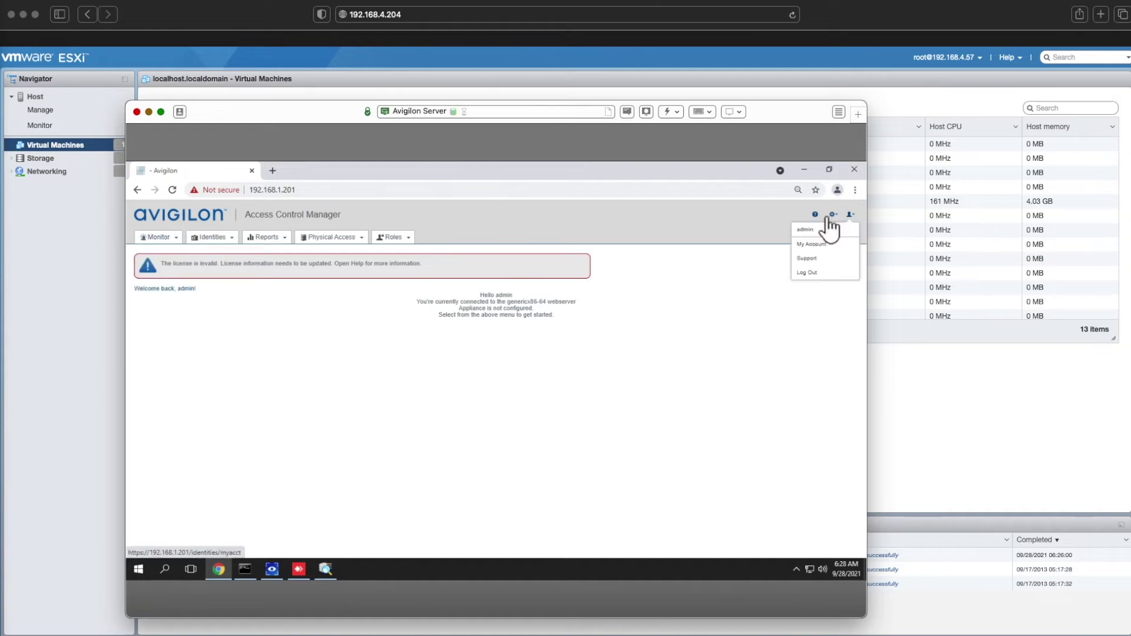
mouse_move(833, 215)
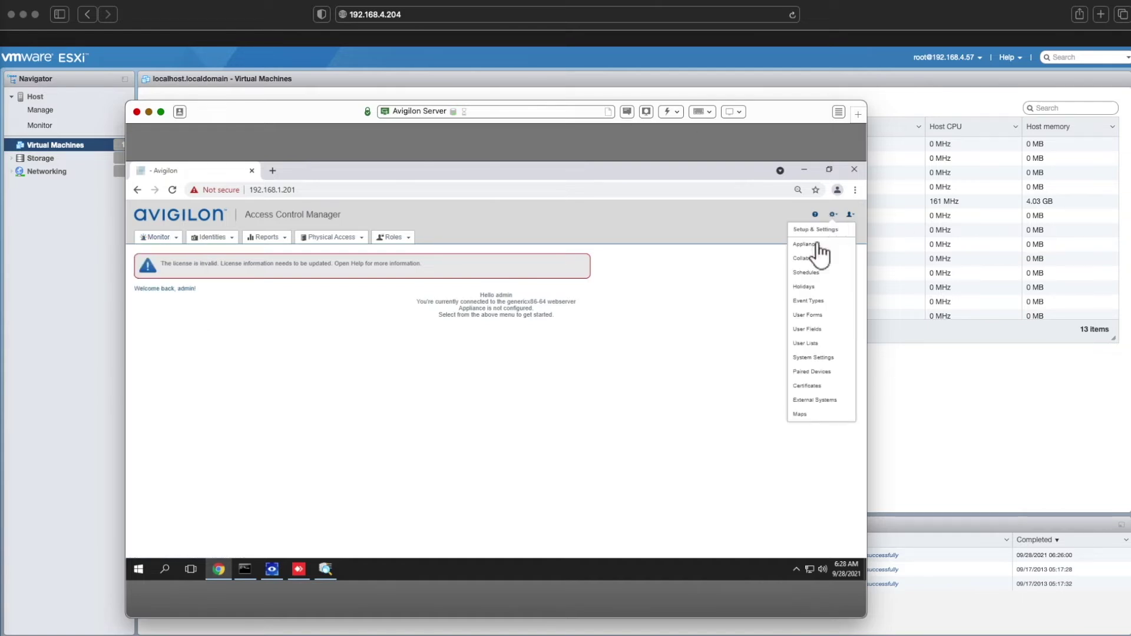
left_click(817, 244)
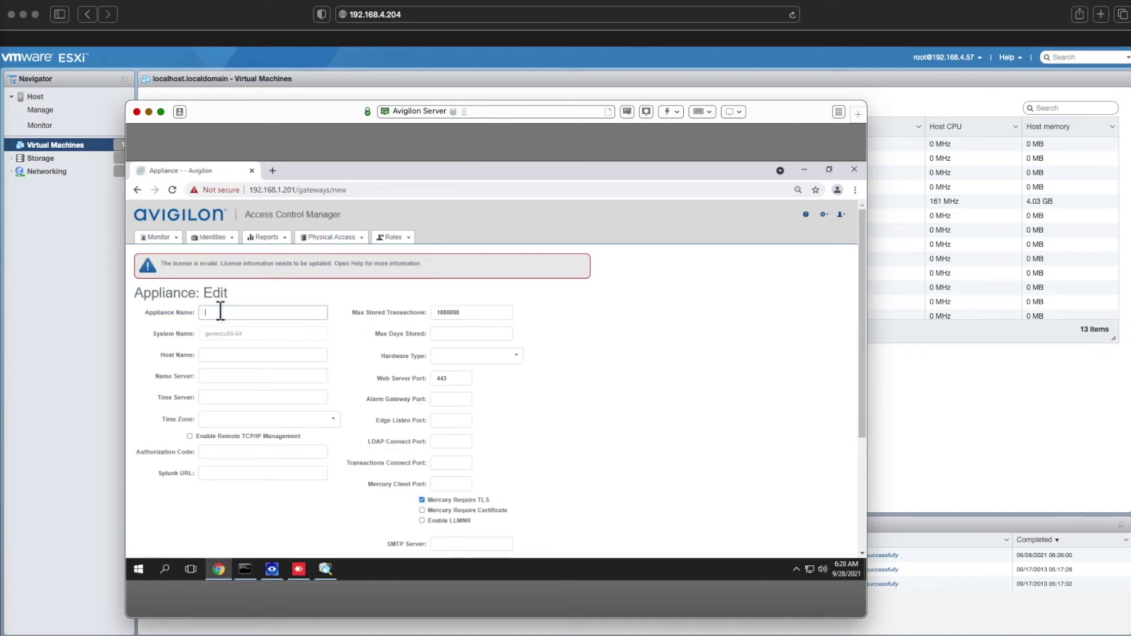
type("TestVM")
left_click(238, 355)
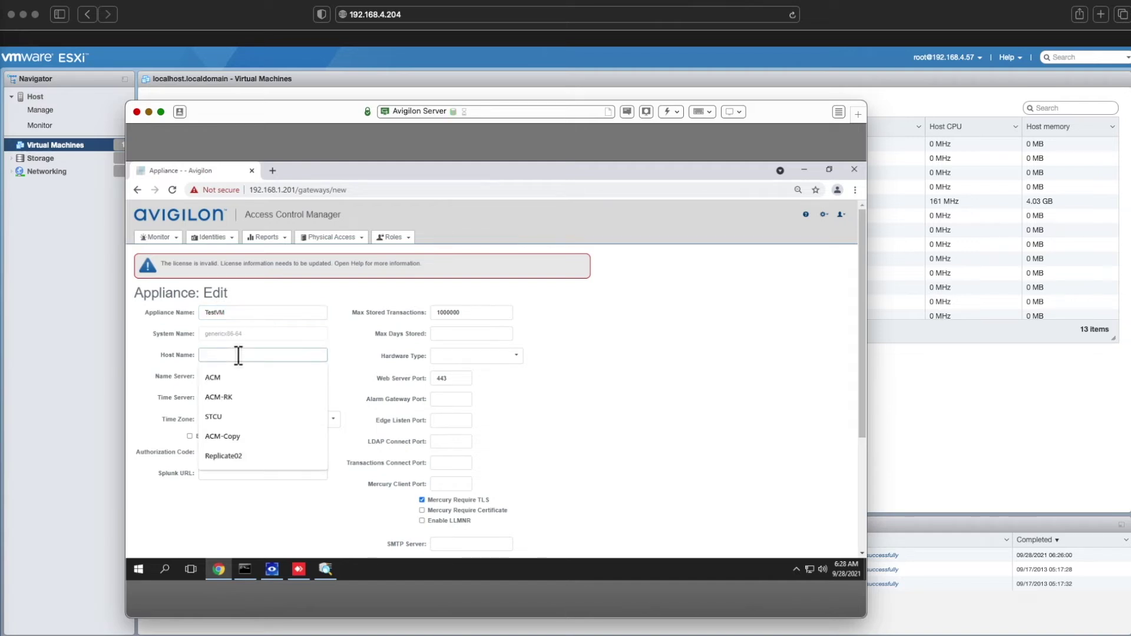
type("TestVM")
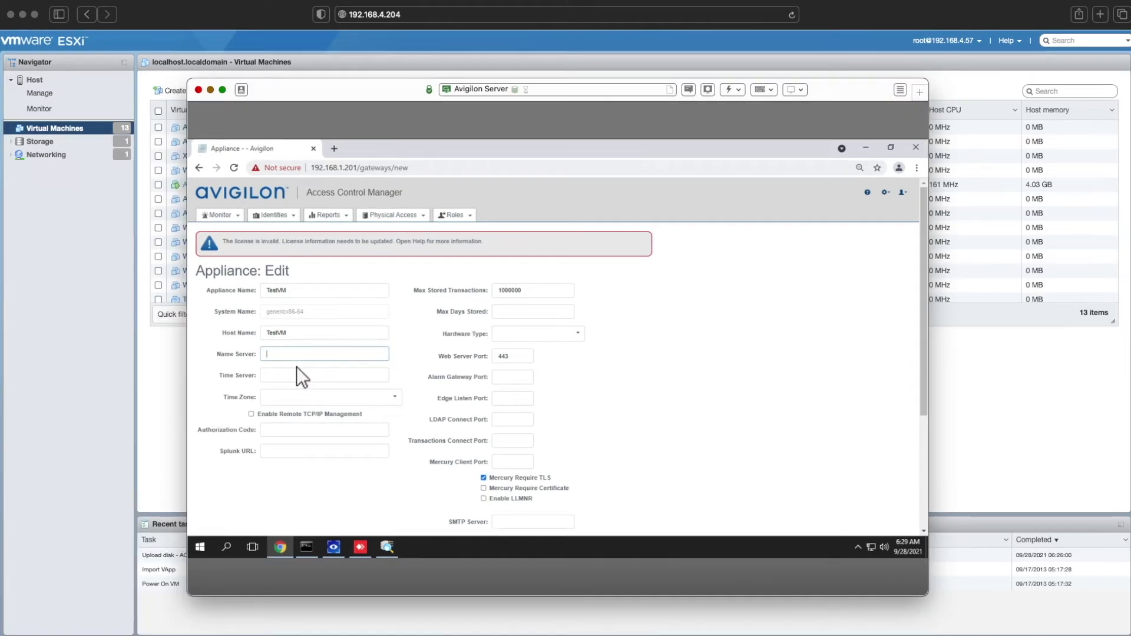
- Set name server 192.168.4.1, time server time.nist.gov and time zone America - New York
type("192.168.4.1")
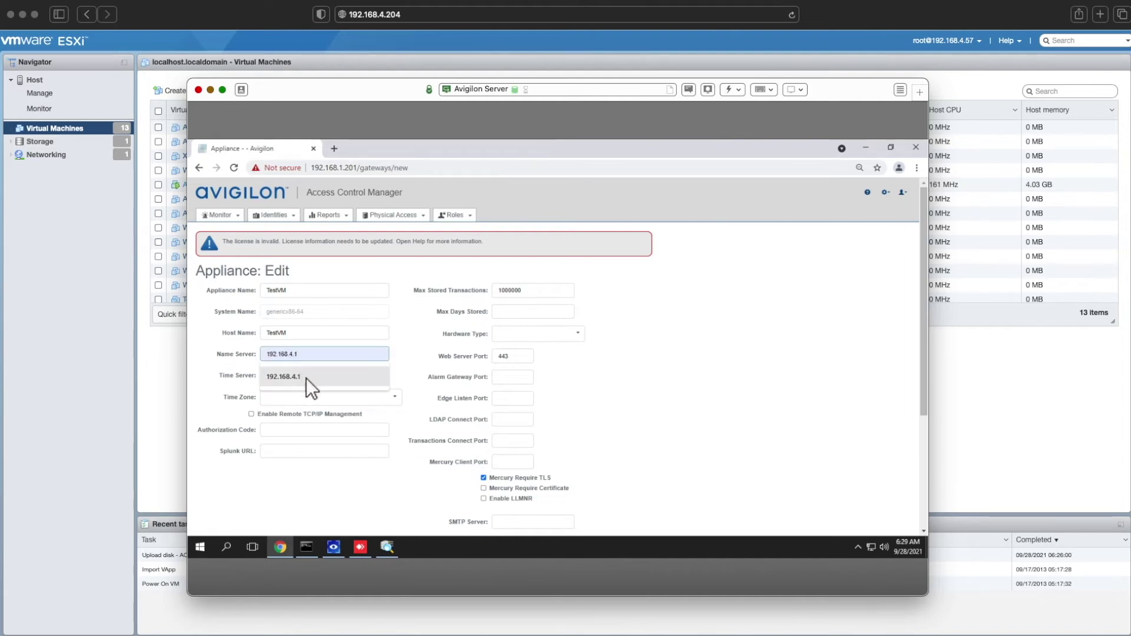
left_click(298, 375)
left_click(295, 375)
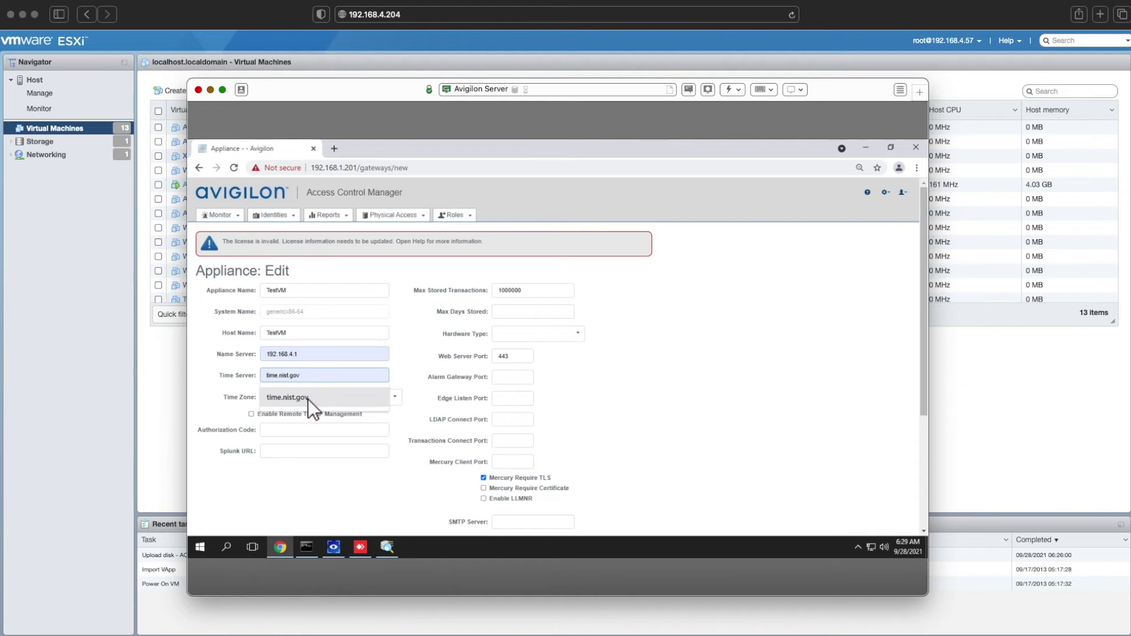
left_click(308, 399)
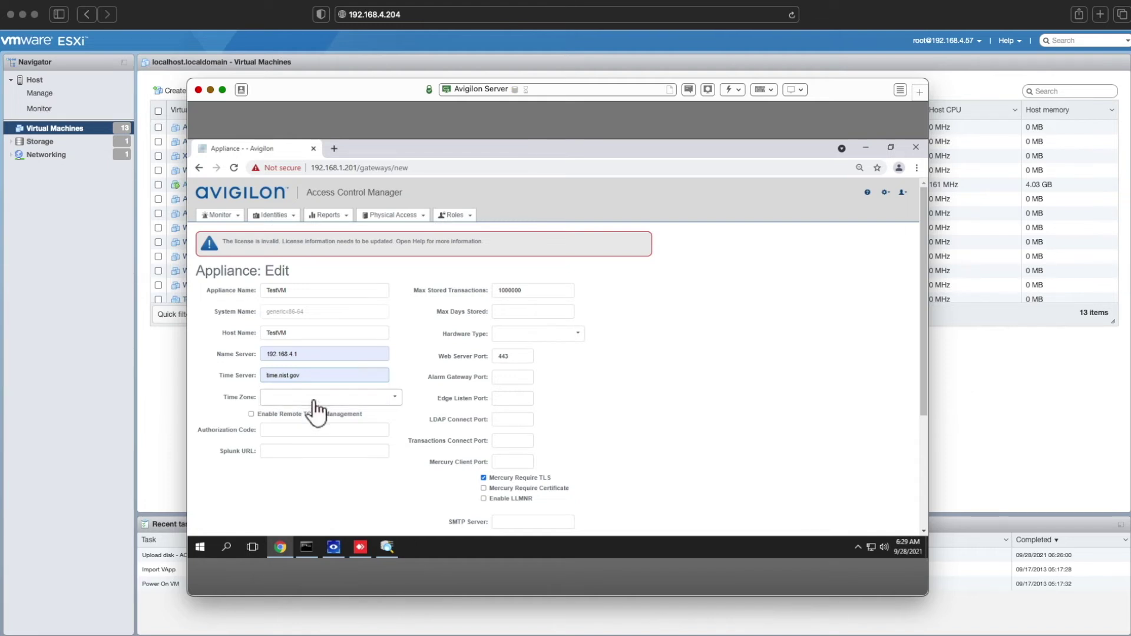
left_click(323, 399)
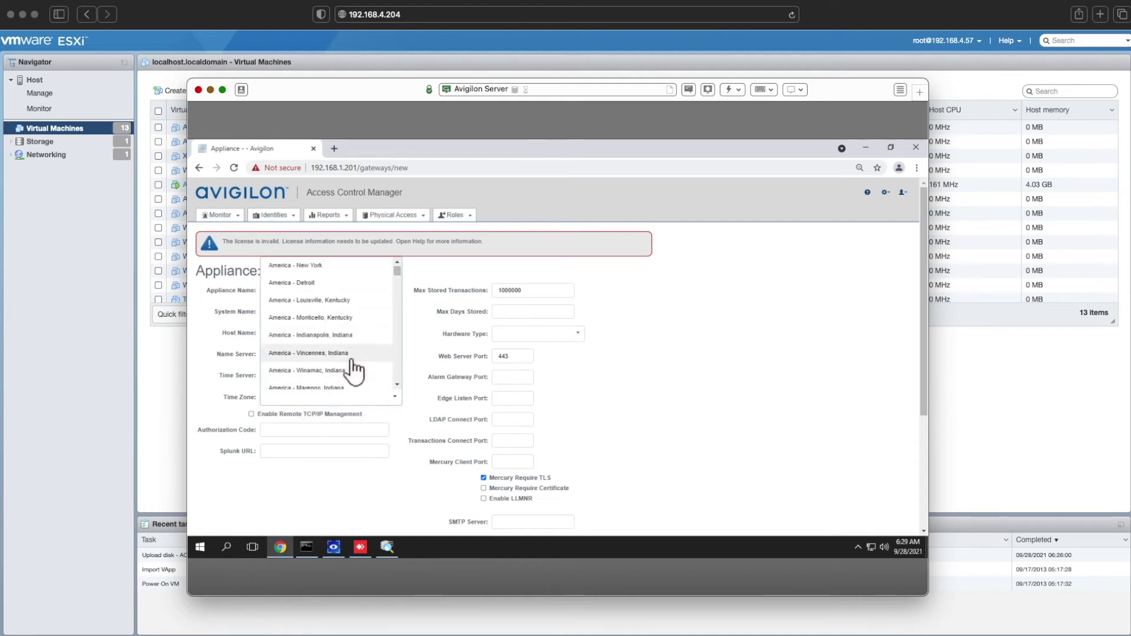
left_click(344, 266)
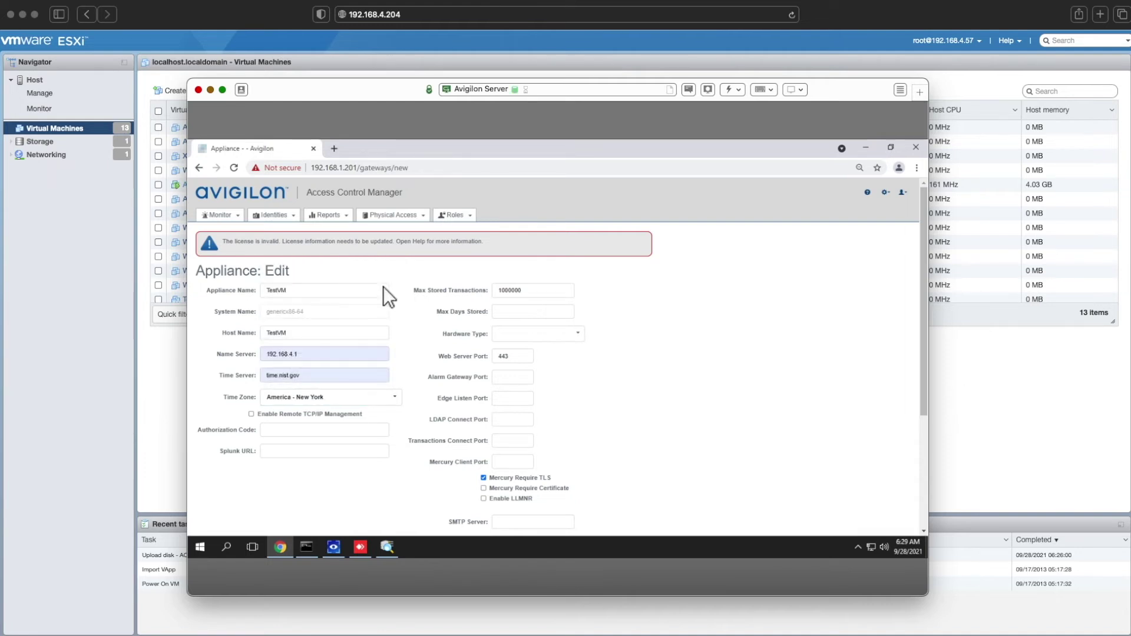
- Set the hardware type to Enterprise and save the appliance settings
scroll(384, 430, "down", 3)
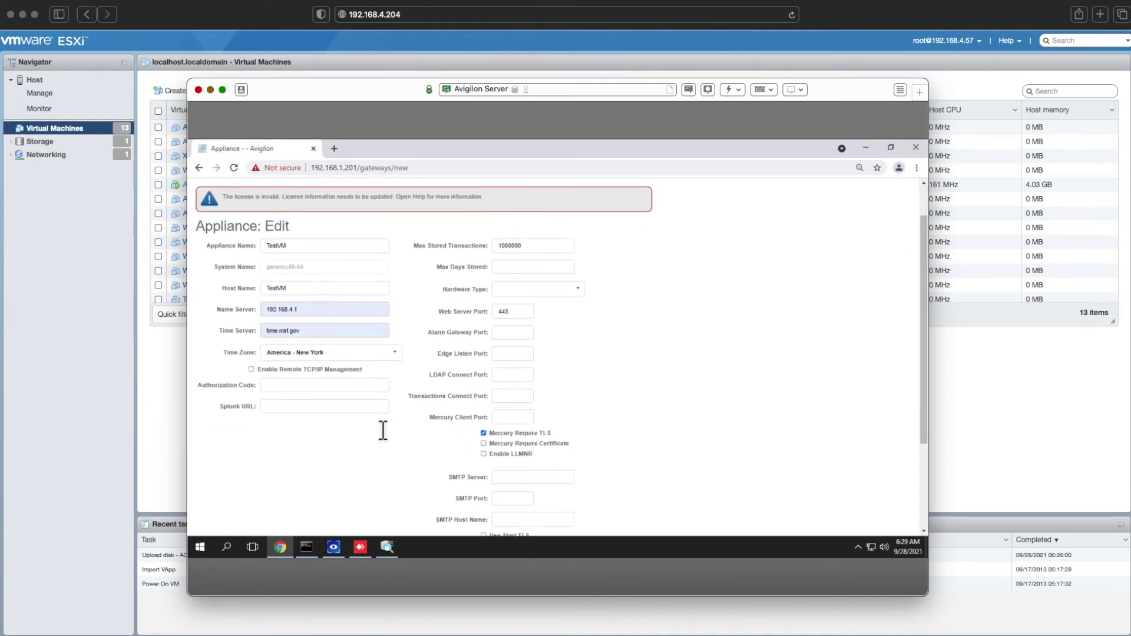
scroll(381, 430, "down", 1)
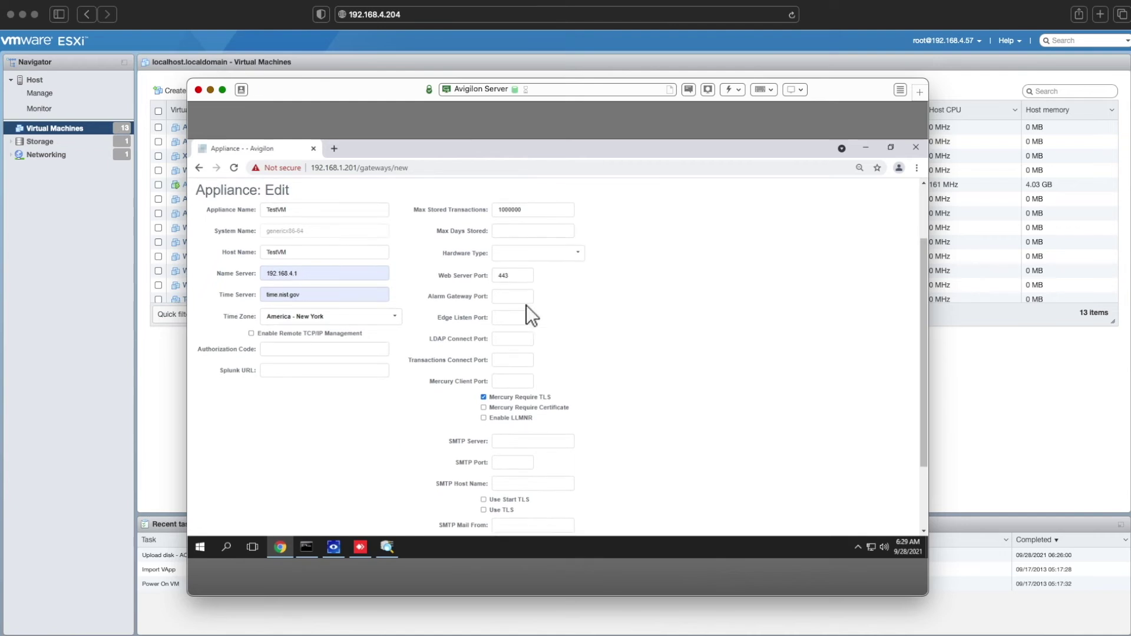
left_click(545, 254)
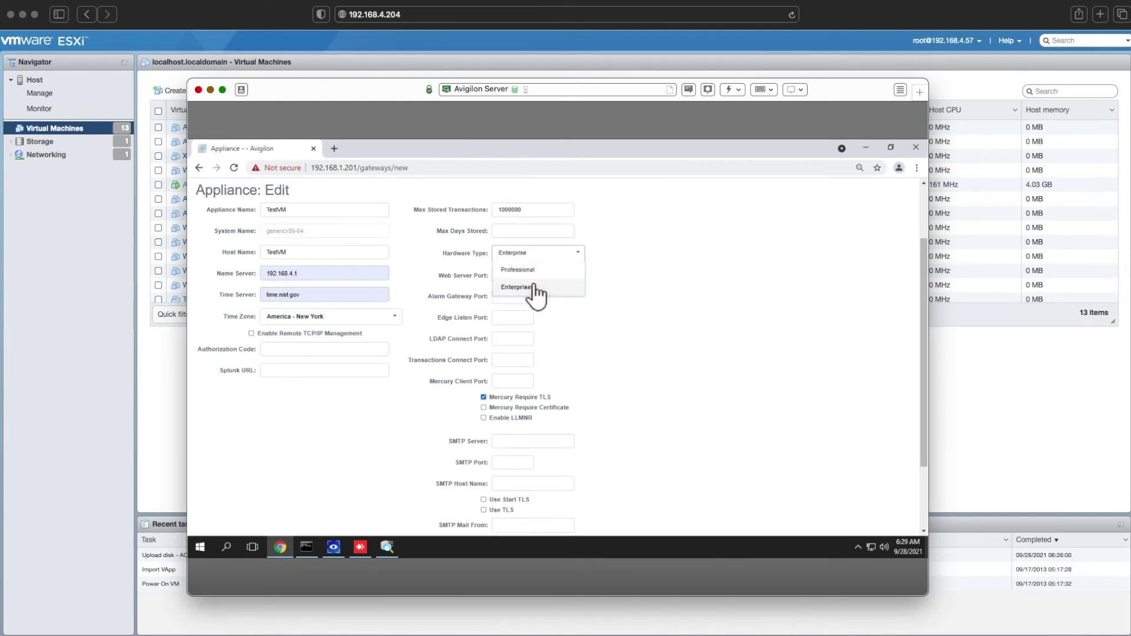
left_click(536, 289)
scroll(399, 407, "down", 4)
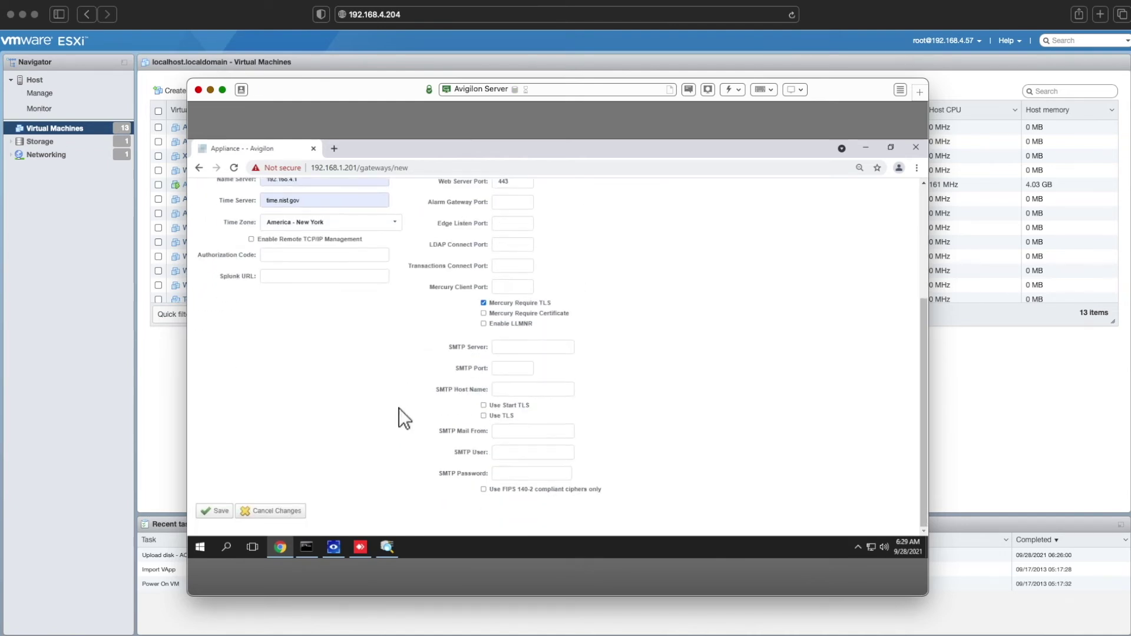
left_click(220, 512)
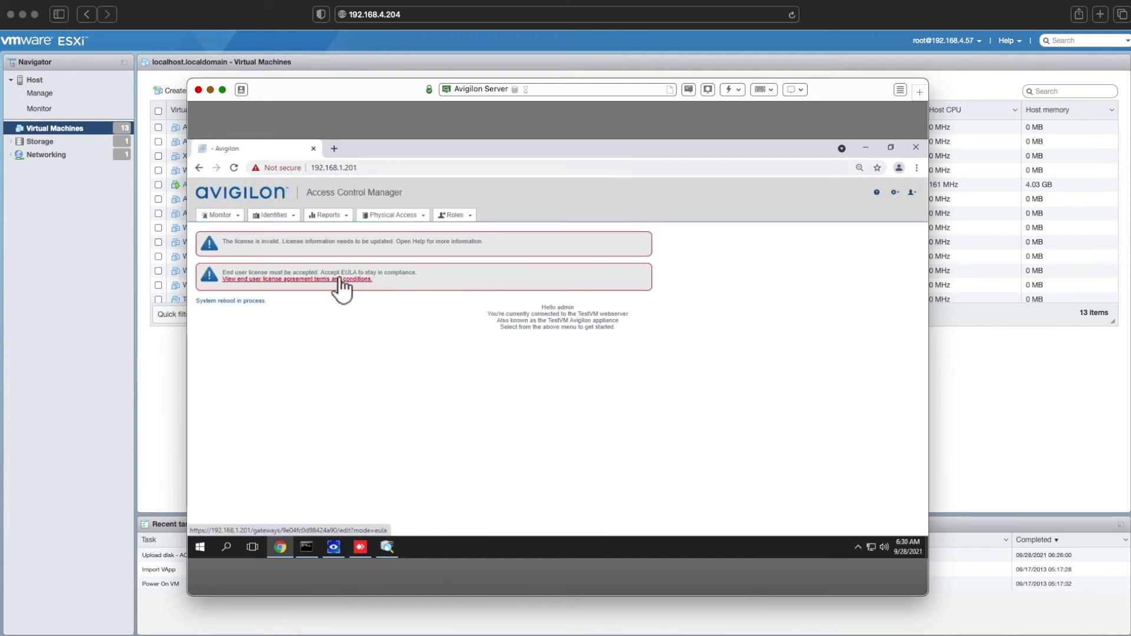
- Tick 'I accept the terms of the License Agreement' in the EULA and submit
left_click(340, 279)
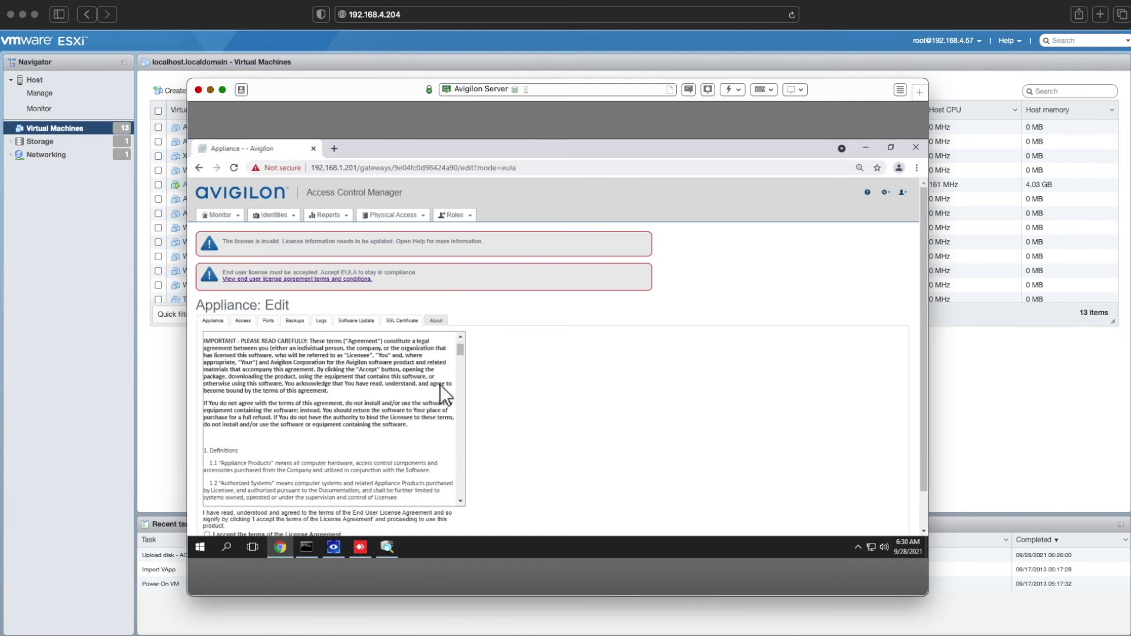
scroll(440, 384, "down", 3)
left_click(207, 534)
scroll(355, 483, "down", 2)
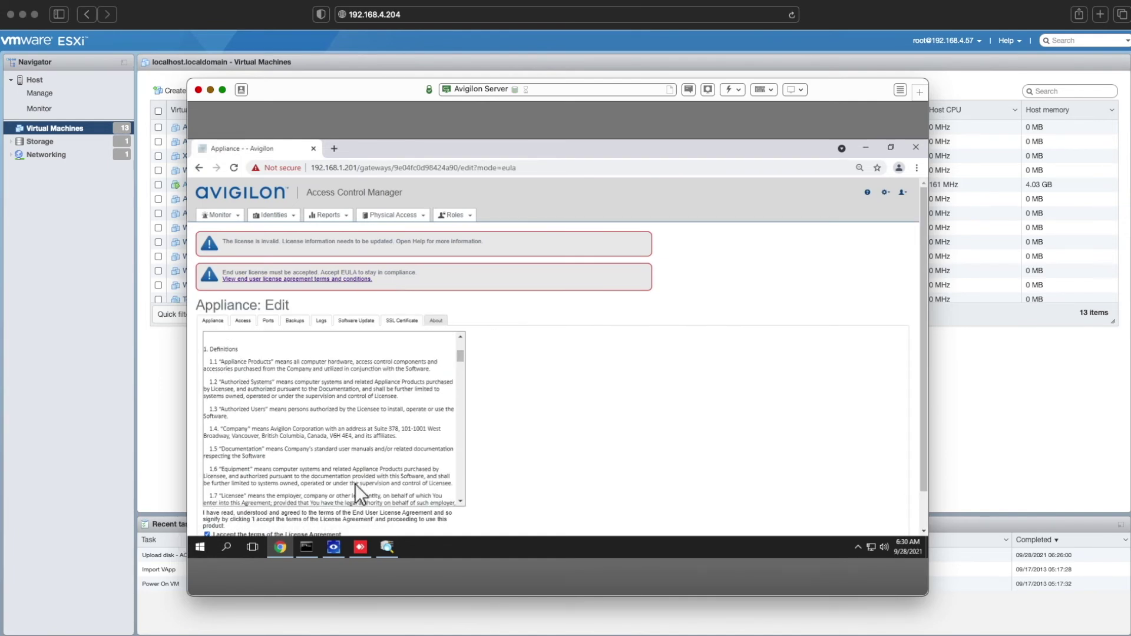
scroll(356, 483, "down", 3)
scroll(561, 486, "down", 2)
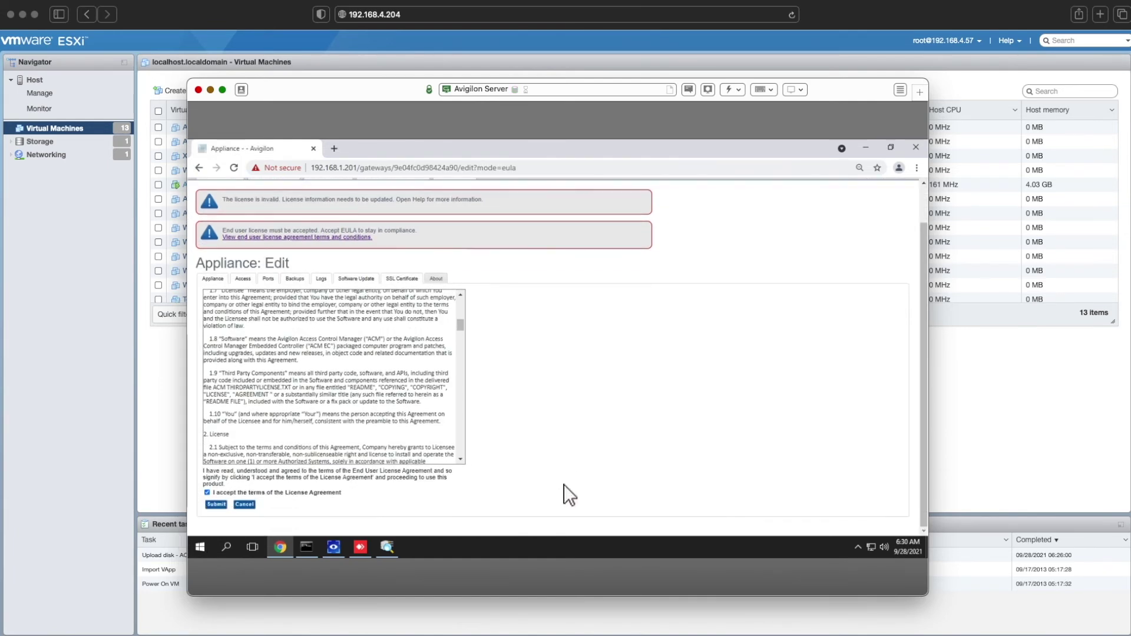
left_click(216, 505)
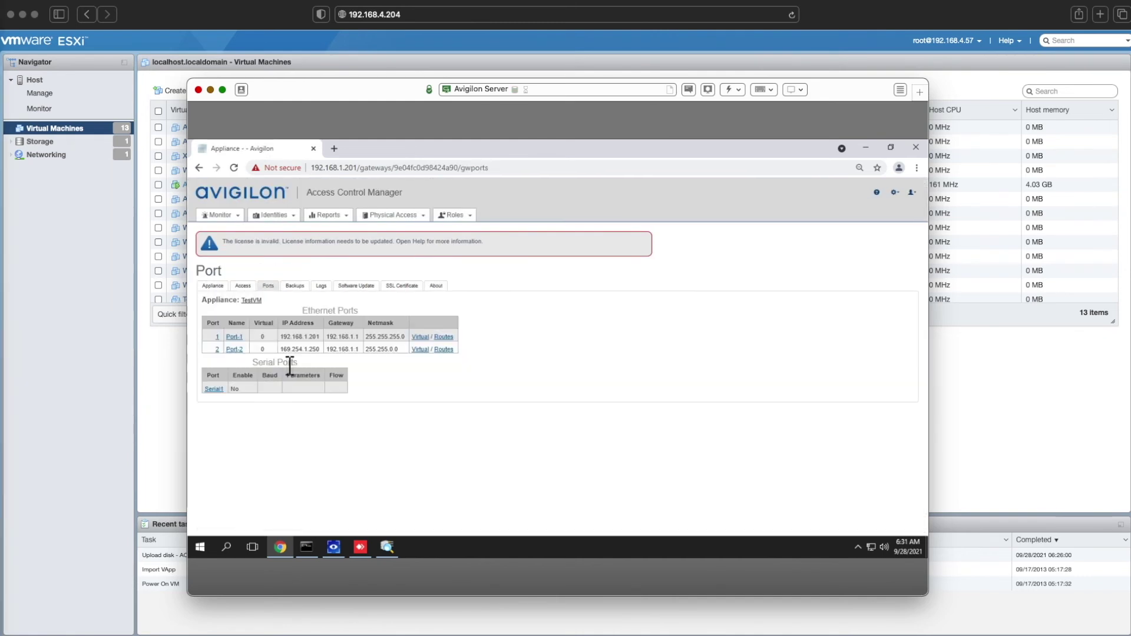
- Change Port-1 to IP 192.168.4.201 and gateway 192.168.4.1, save, and check the ping
left_click(238, 336)
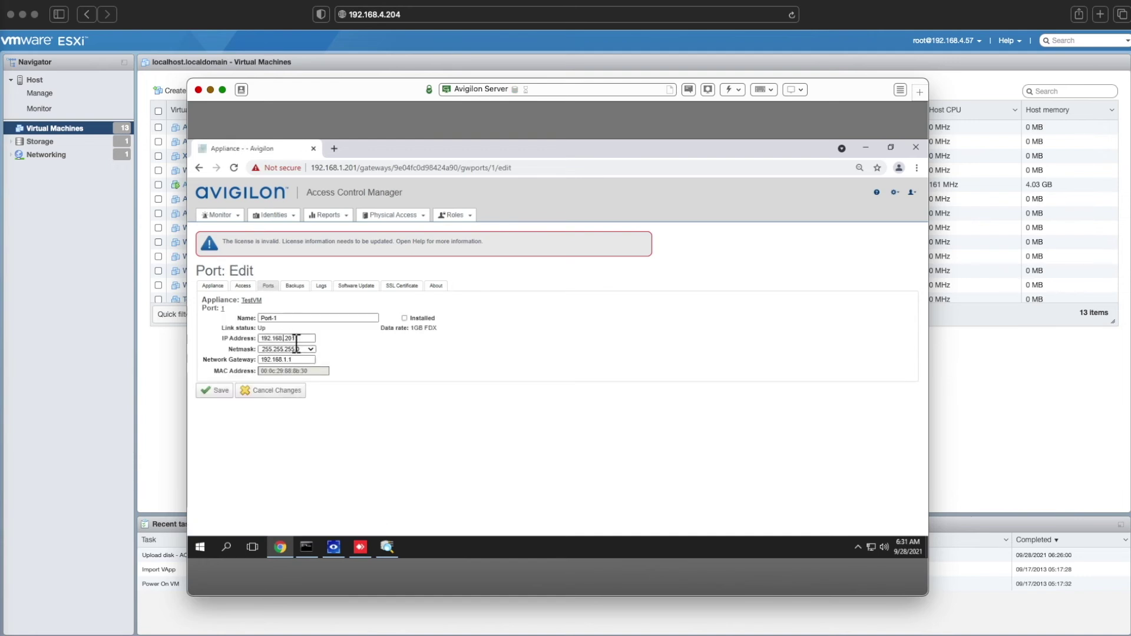
type("4")
left_click(286, 360)
key("Delete")
type("4")
left_click(218, 390)
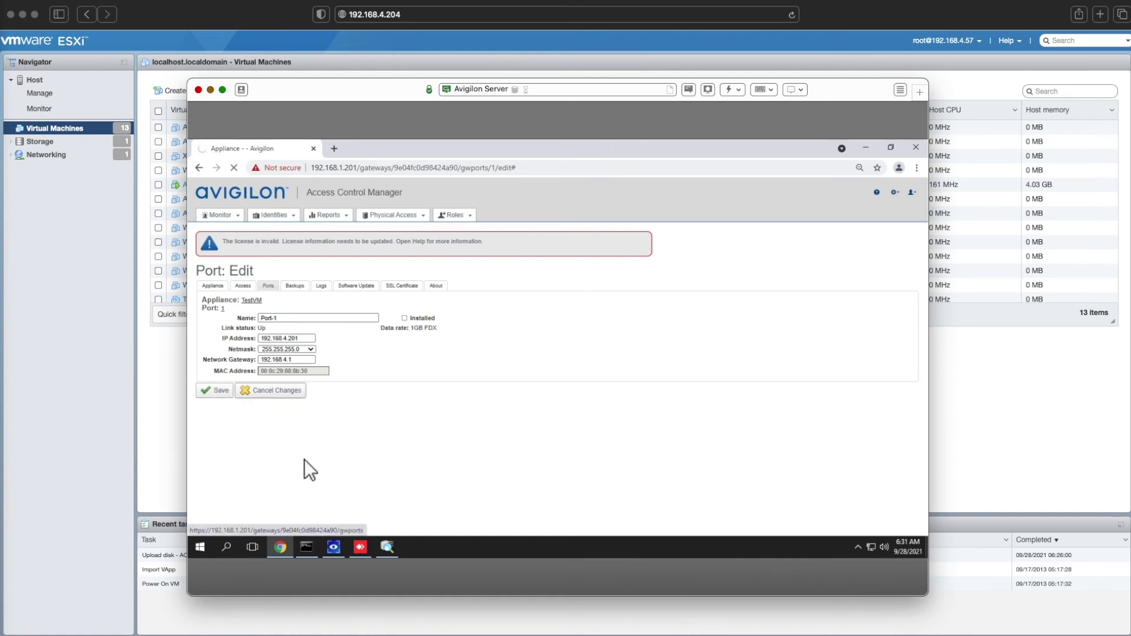
left_click(305, 548)
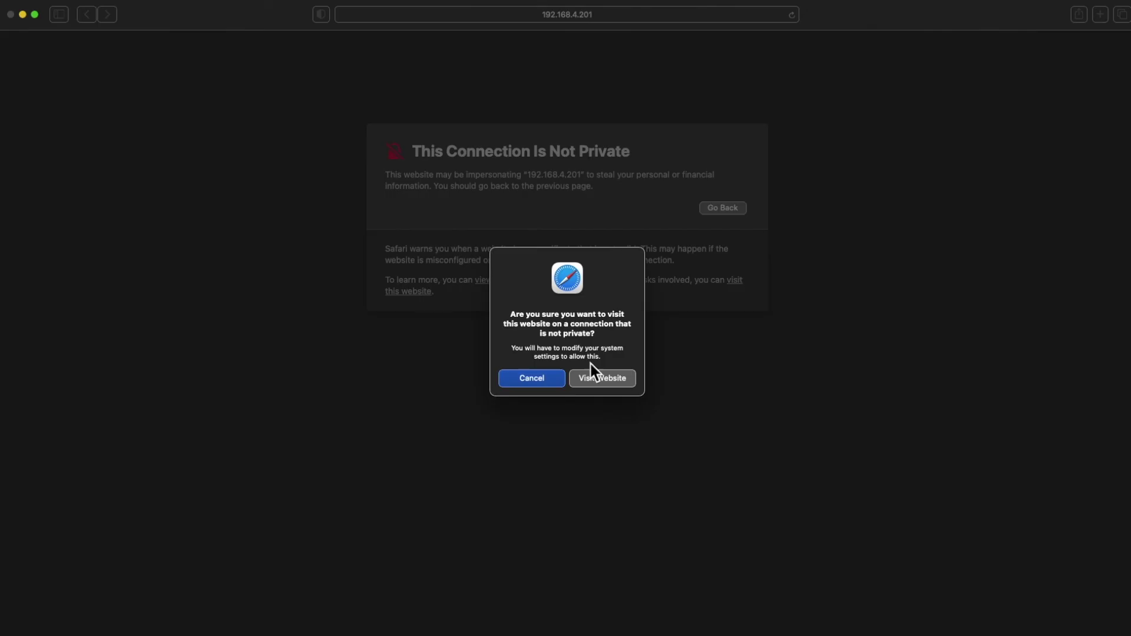
- Continue past Safari's certificate warning and sign in at 192.168.4.201 with saved credentials
left_click(604, 377)
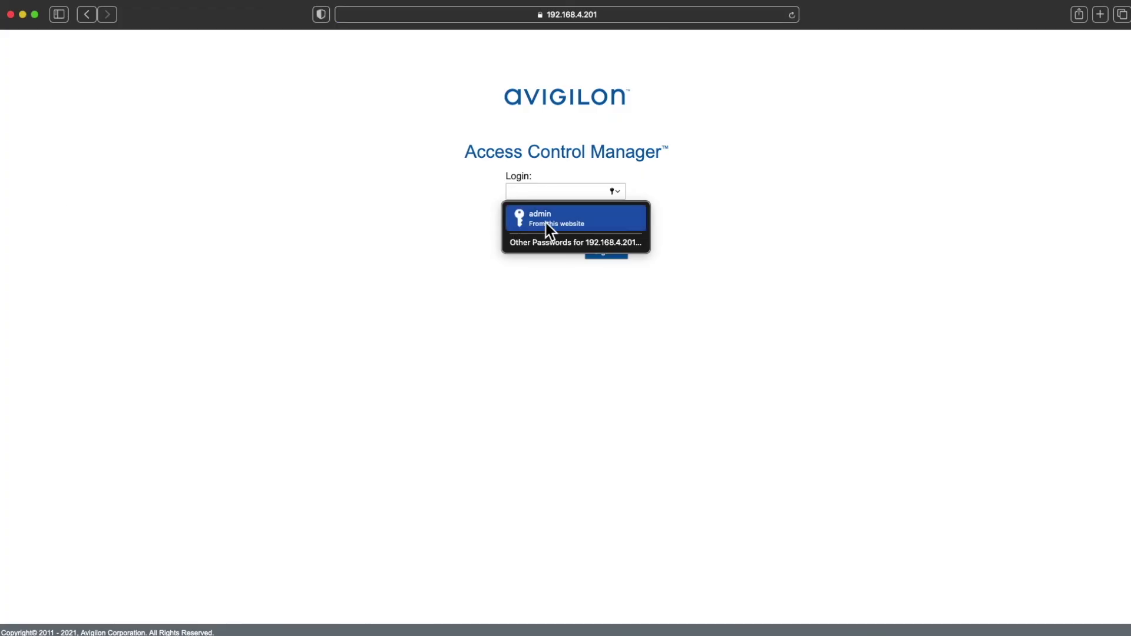
left_click(547, 223)
left_click(605, 253)
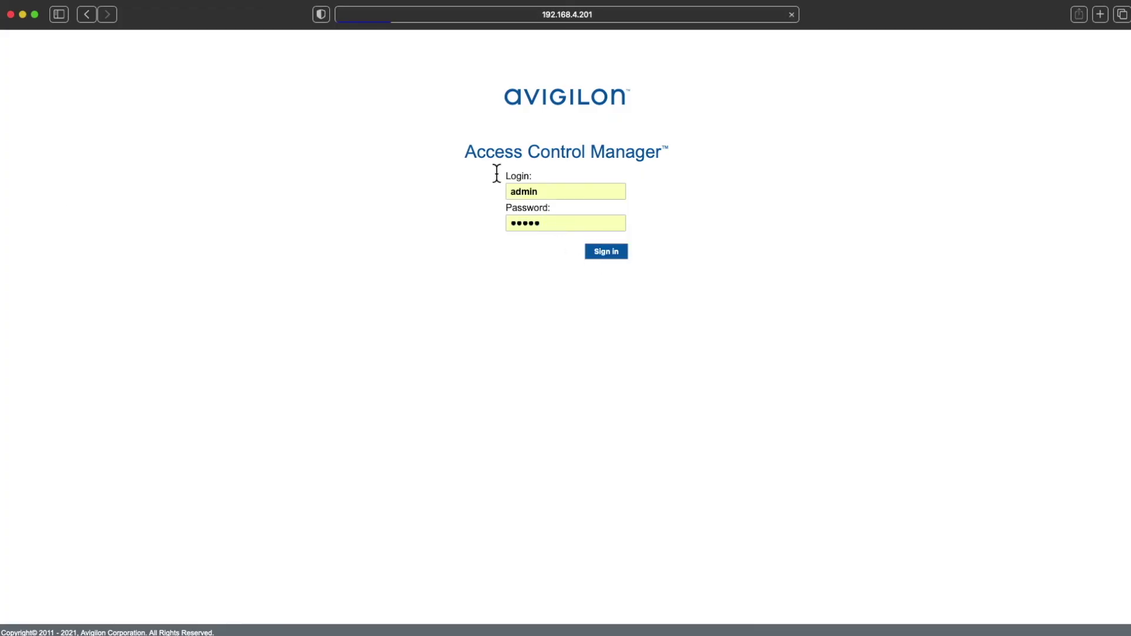